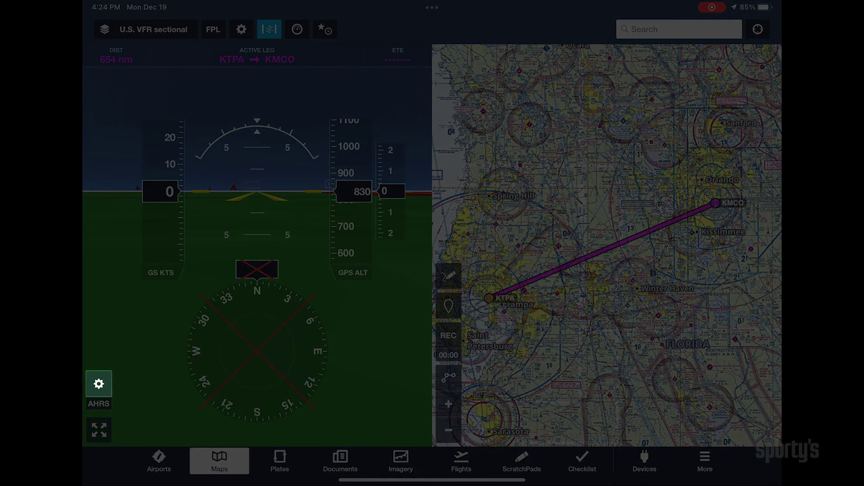
Calibrate the Sentry AHRS by raising the pitch until the horizon reads level
left_click(99, 384)
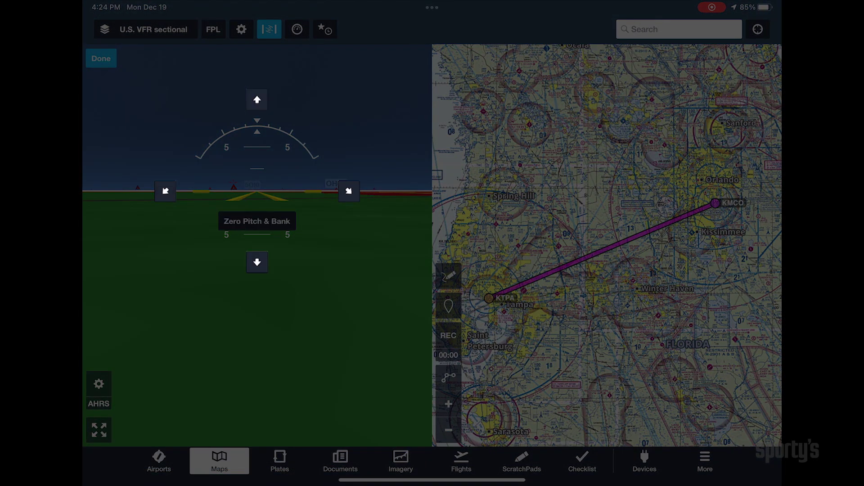
left_click(256, 100)
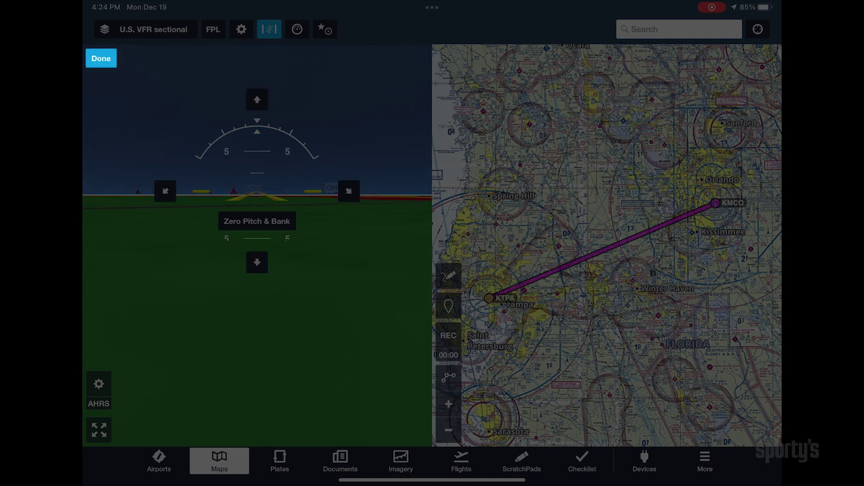
left_click(100, 59)
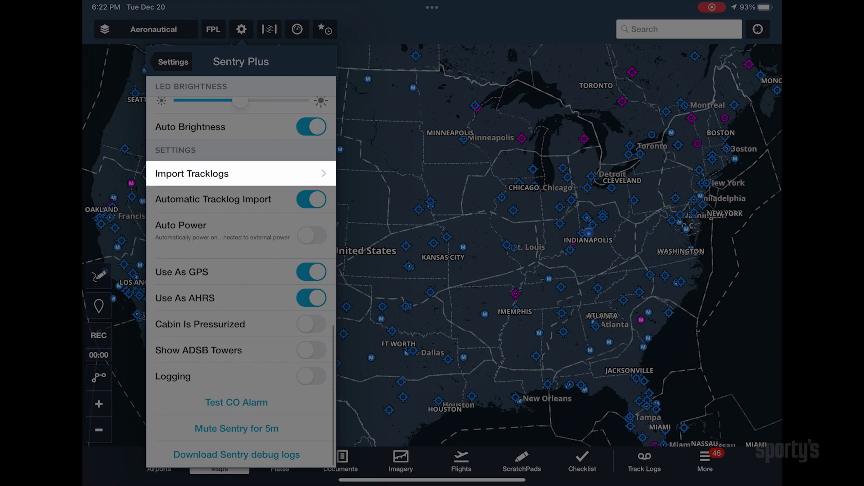
Download the Dec 20, 4:20 PM I69 tracklog from the Sentry Plus import list
left_click(192, 173)
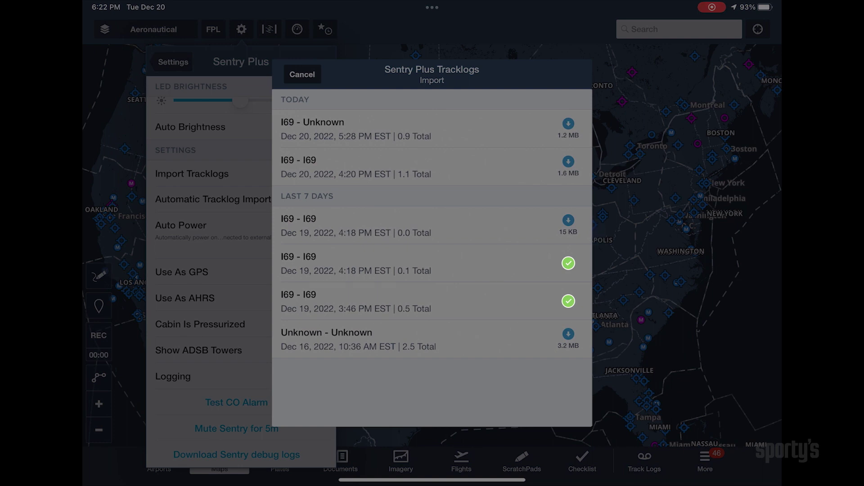
left_click(568, 161)
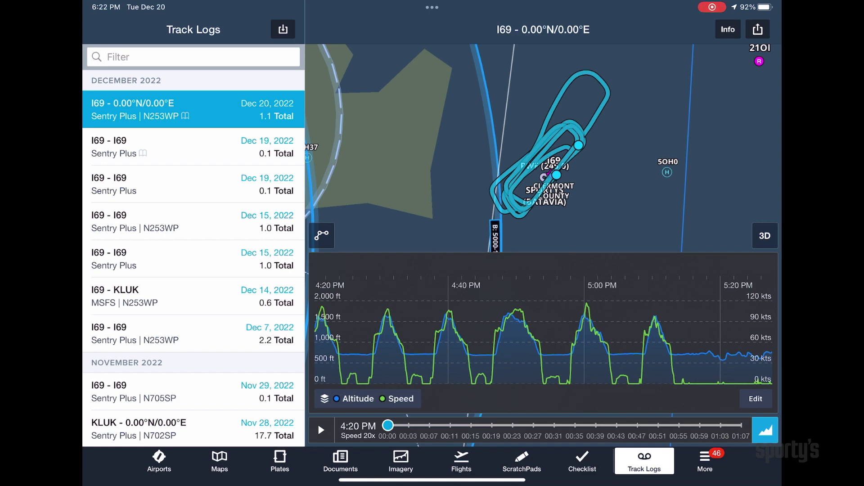
Show the graph data options beside the tracklog's Altitude/Speed legend
left_click(367, 399)
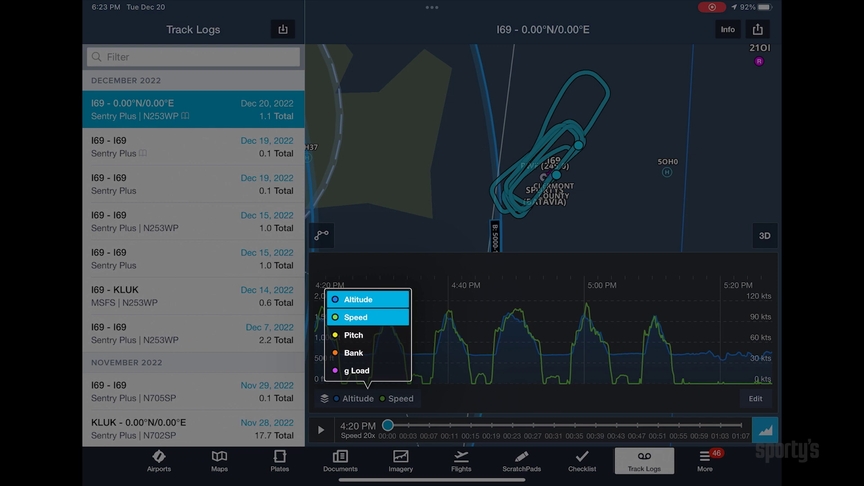